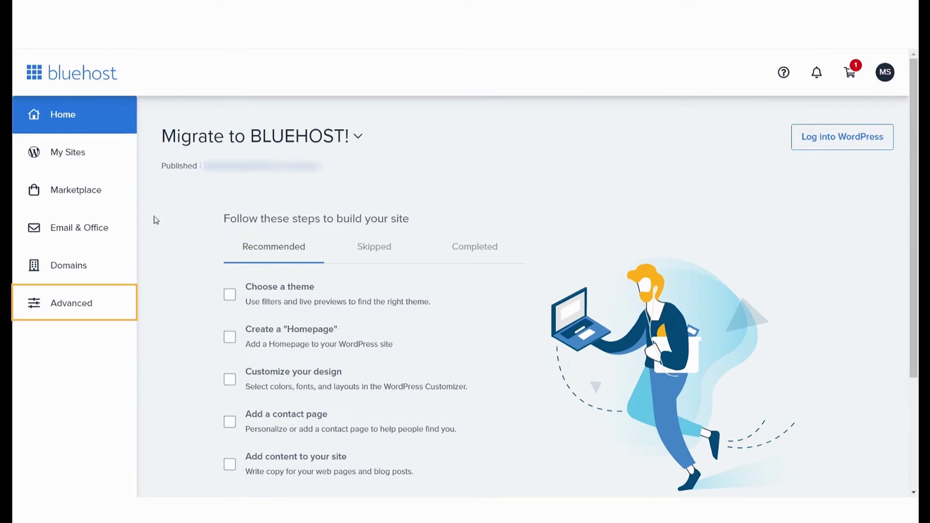
Open cPanel's Advanced tools and search for the Errors page to view recent web server errors.
click(105, 303)
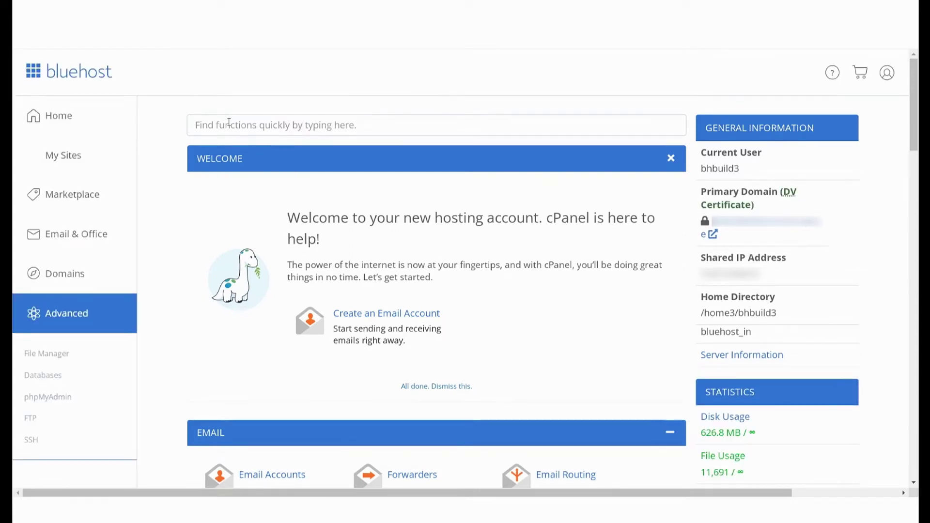
click(228, 123)
text(error)
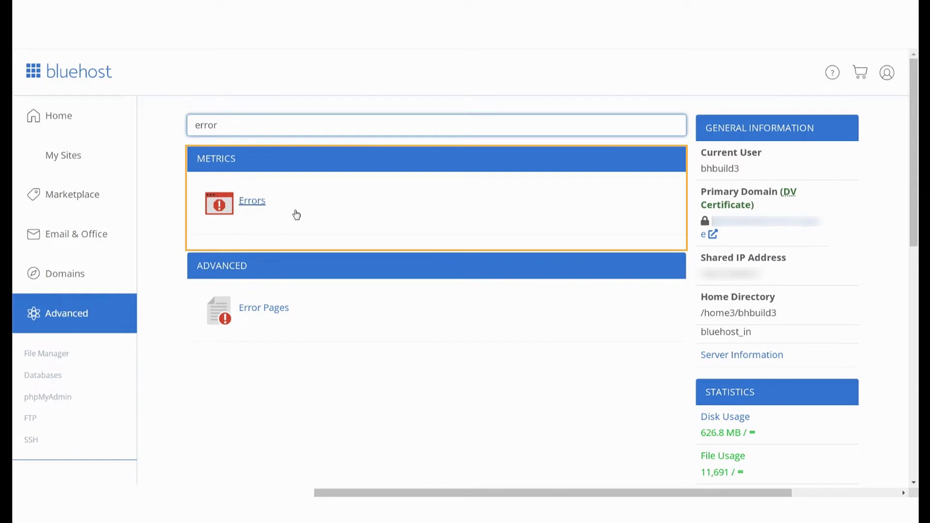
click(252, 201)
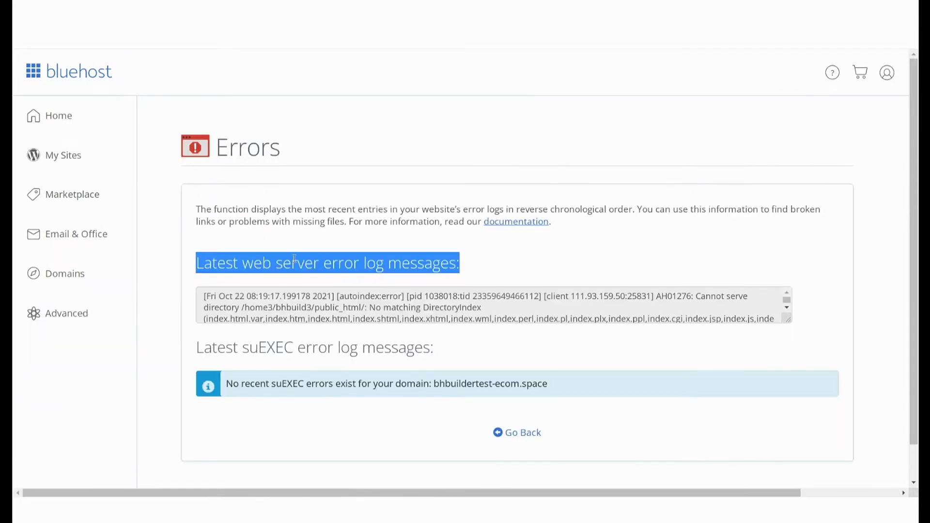
click(225, 239)
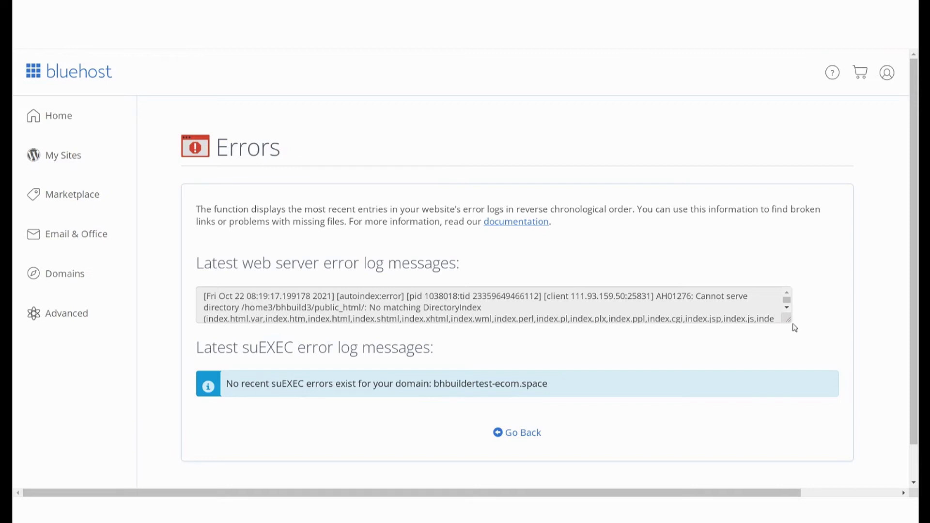
Drag the error log box's corner to enlarge it so all three entries show.
drag(790, 319, 828, 452)
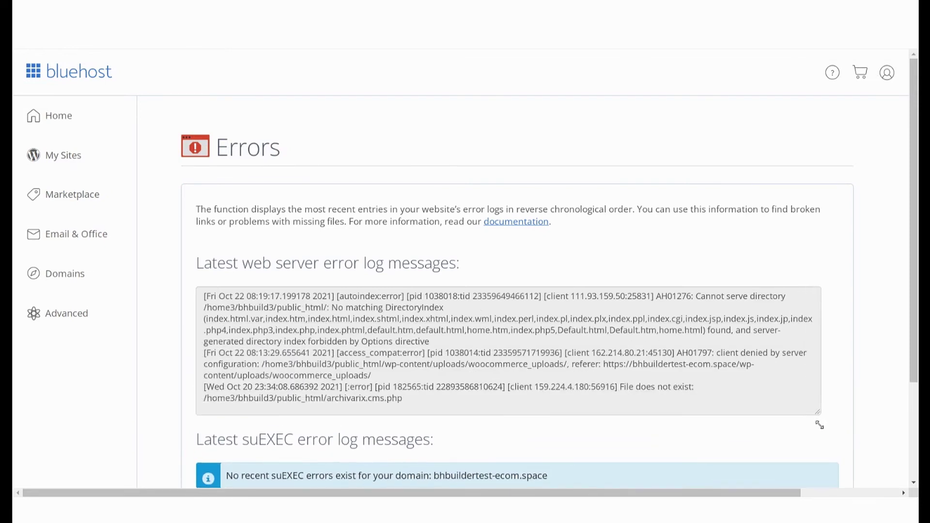
scroll(828, 437, down, 3)
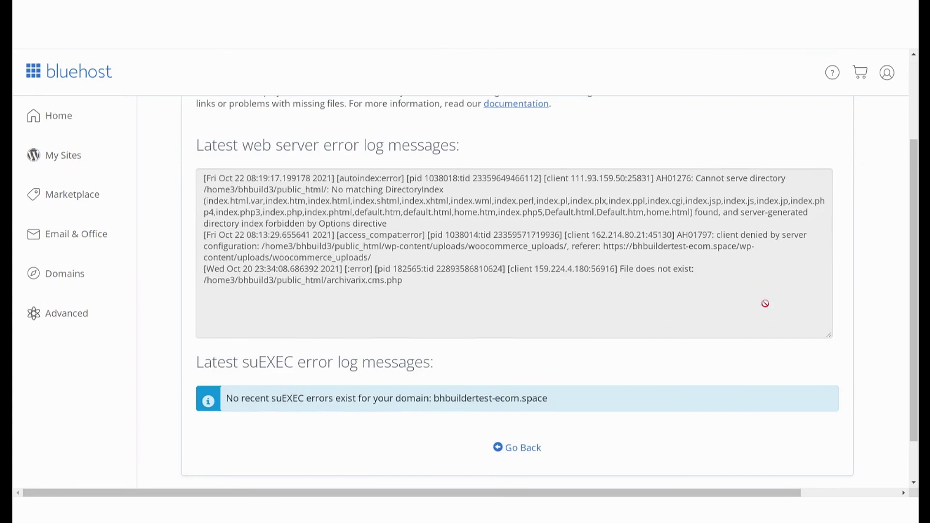